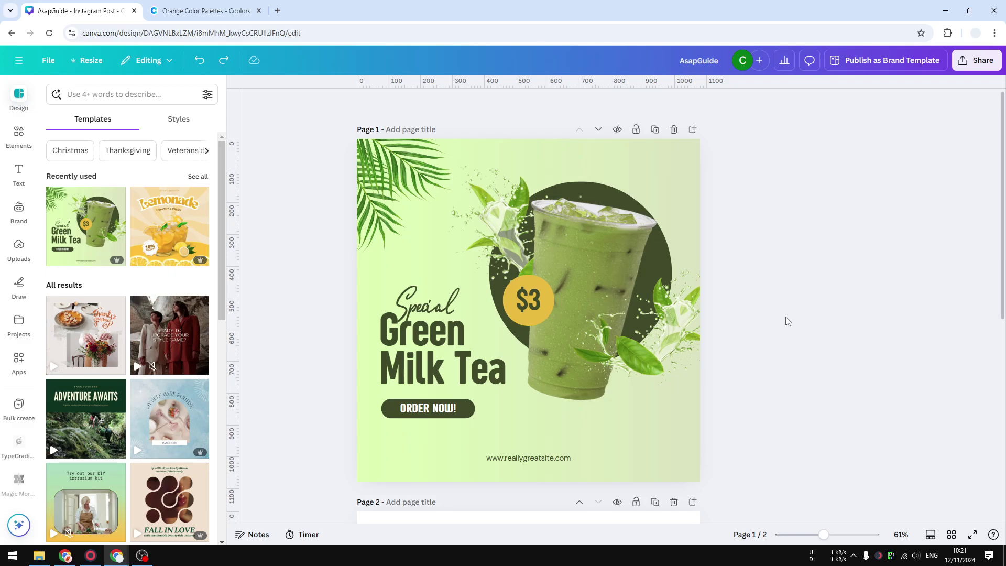
# Select the pink tulip photo on page 2 and show the full list of image palettes among the design styles.
pyautogui.scroll(-6, 760, 303)
pyautogui.click(647, 332)
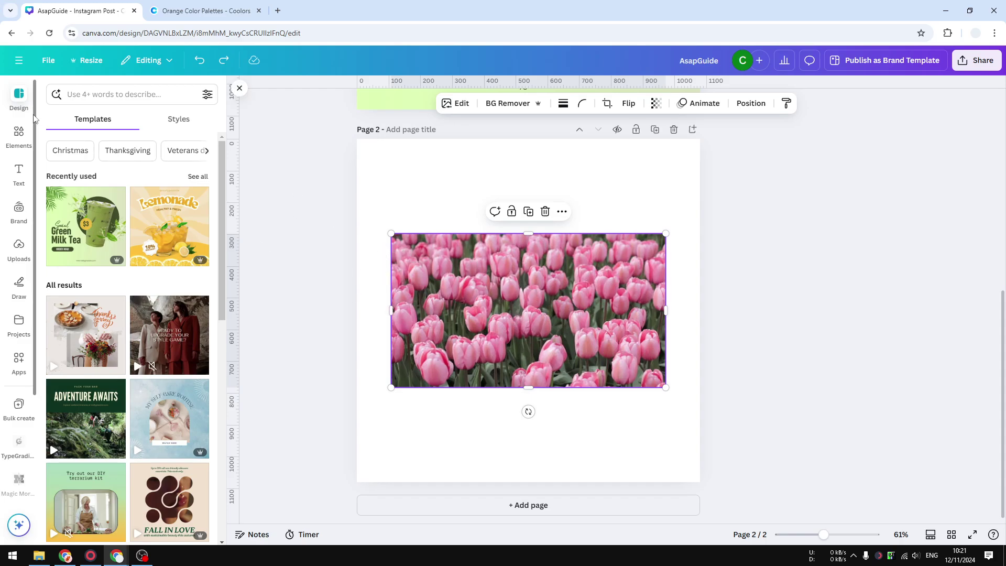
pyautogui.click(21, 100)
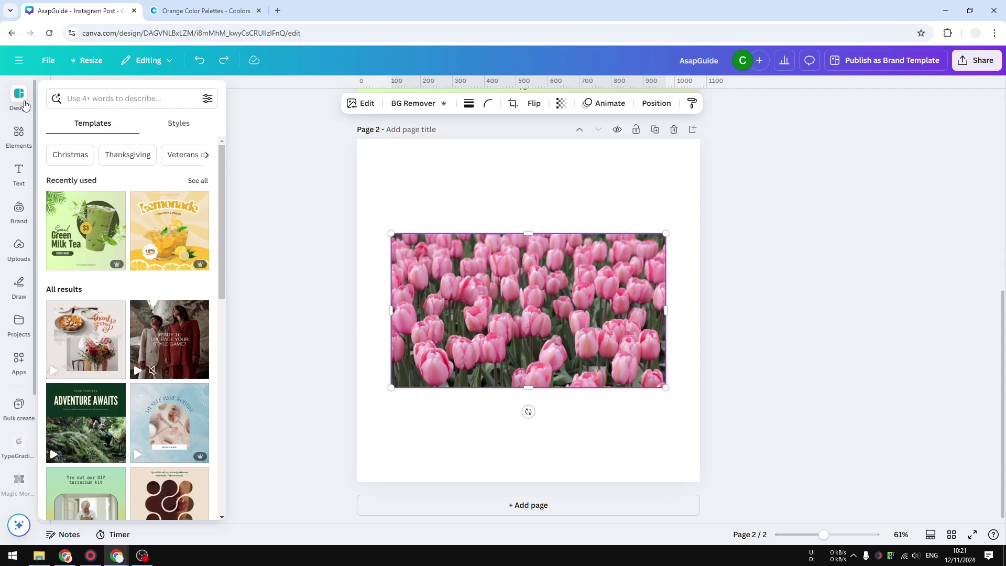
pyautogui.click(173, 124)
pyautogui.scroll(-1, 190, 191)
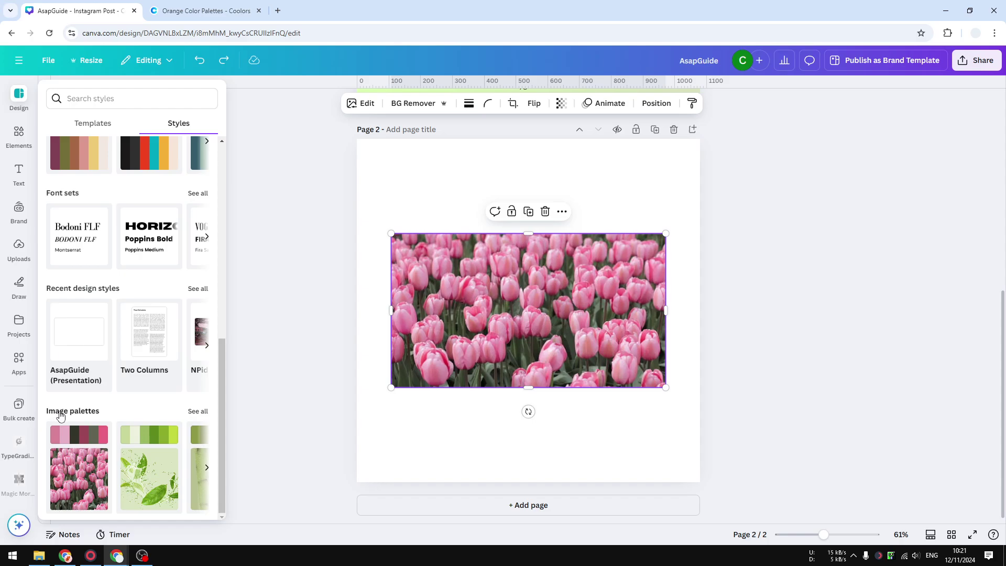
pyautogui.click(197, 412)
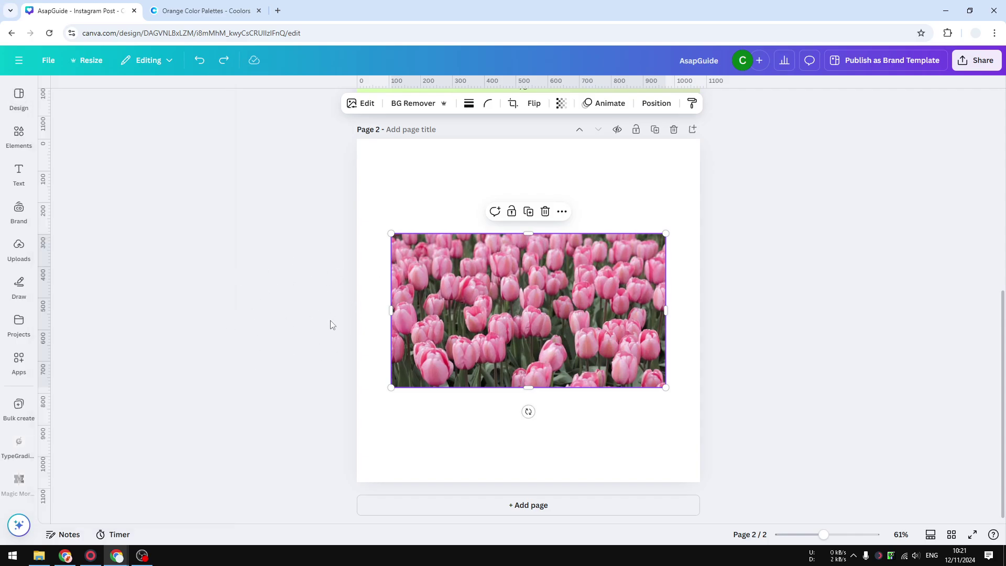
pyautogui.click(19, 98)
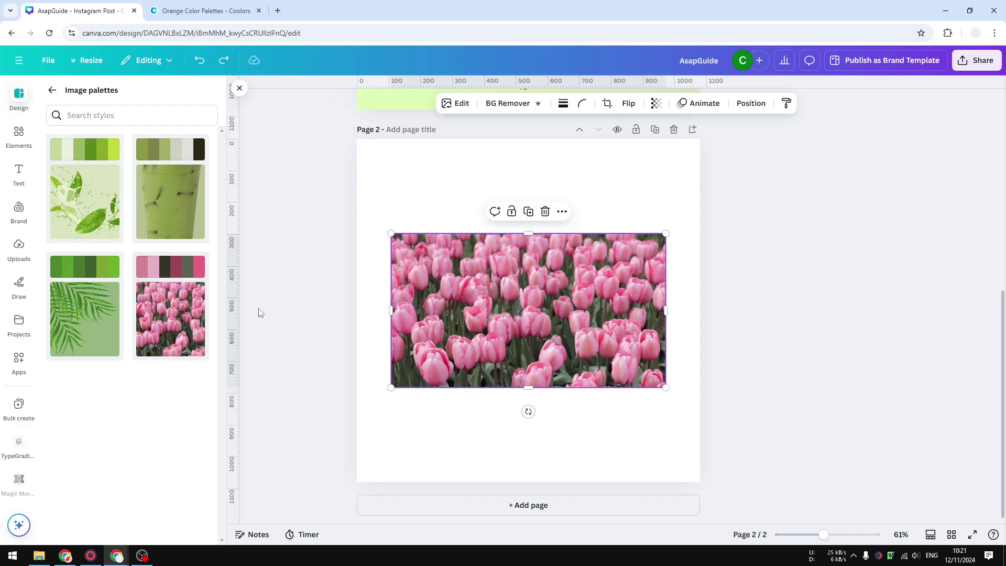
# Apply the pink tulip photo's palette to page 1 and shuffle it until the background is bright pink.
pyautogui.scroll(6, 436, 288)
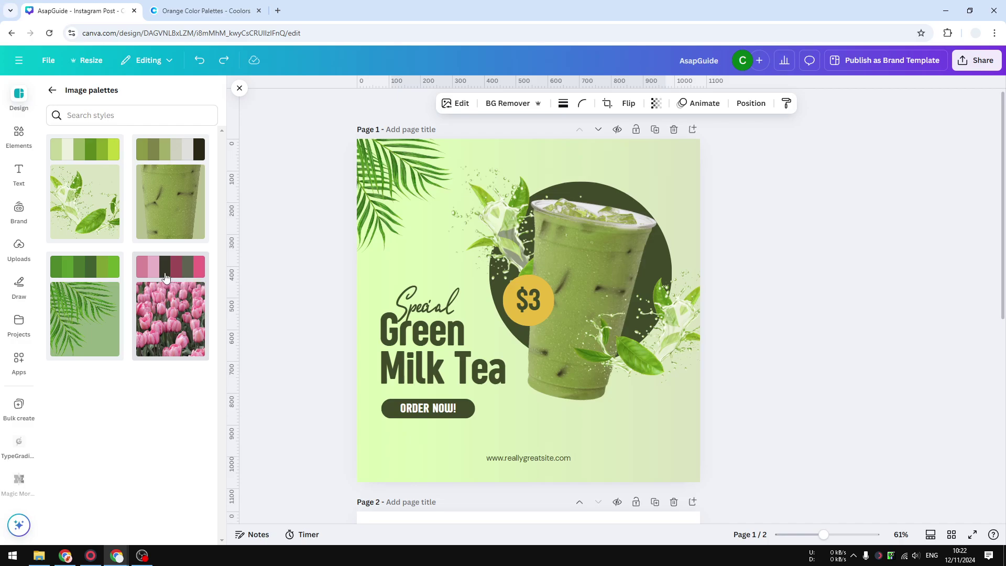
pyautogui.click(184, 272)
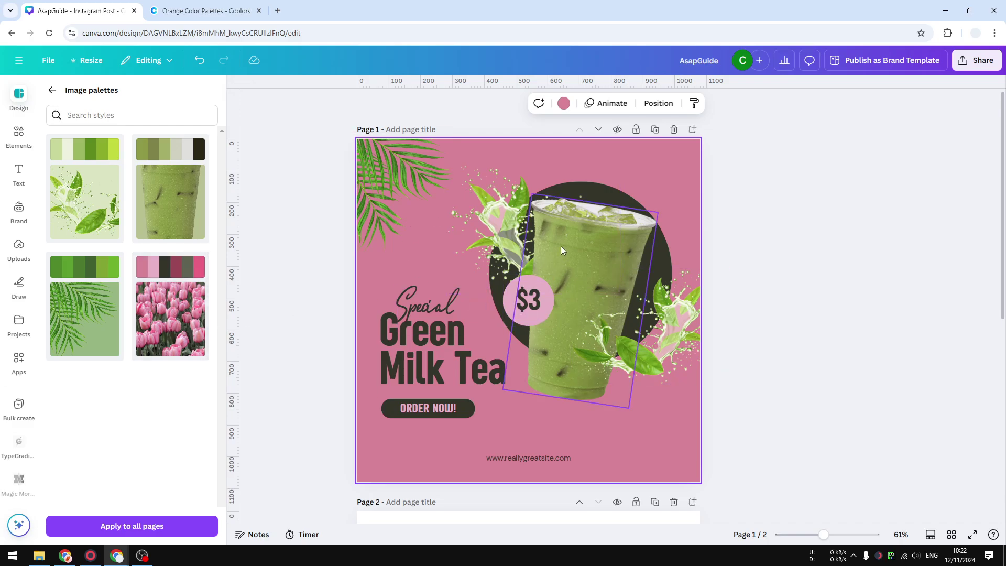
pyautogui.click(176, 268)
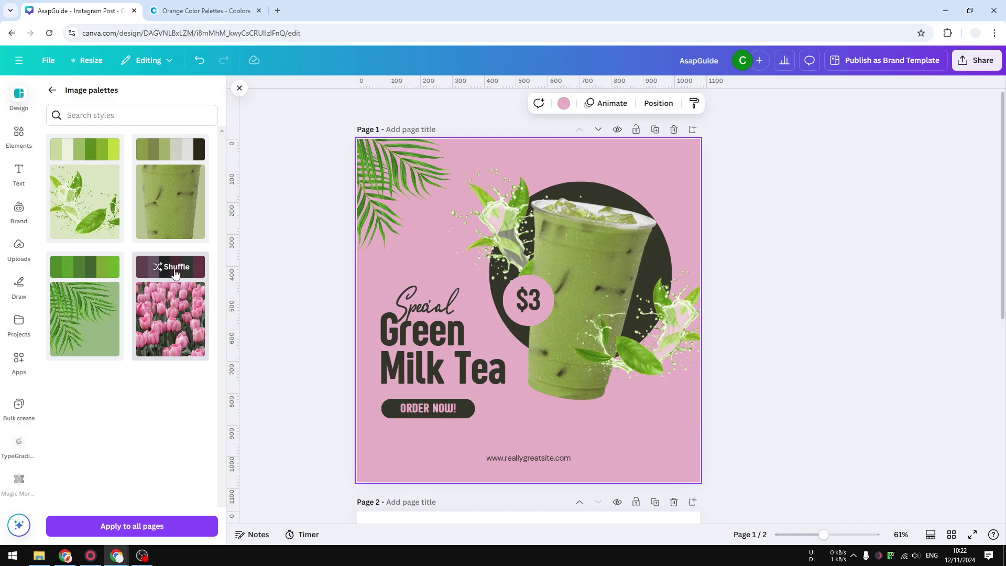
pyautogui.click(177, 269)
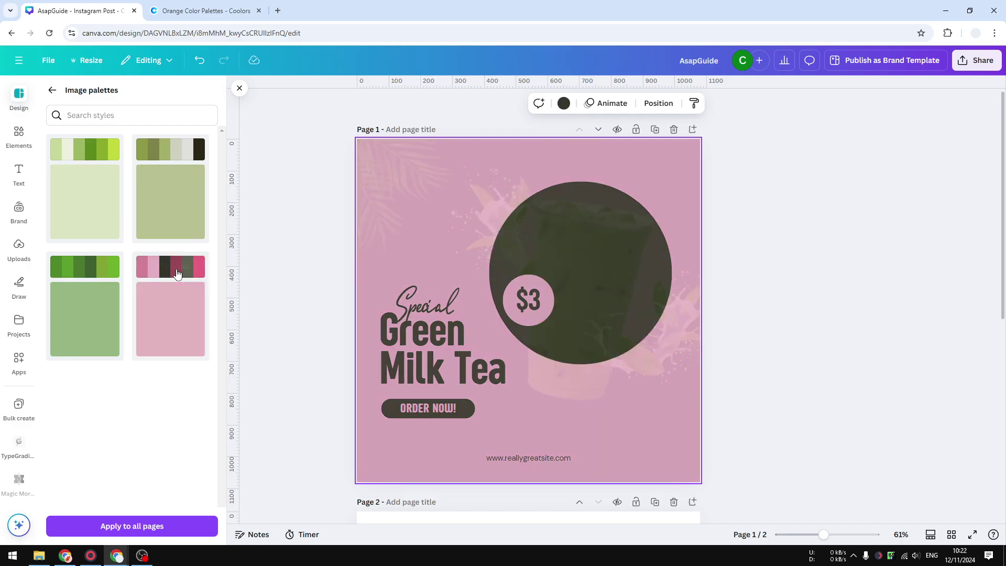
pyautogui.click(176, 269)
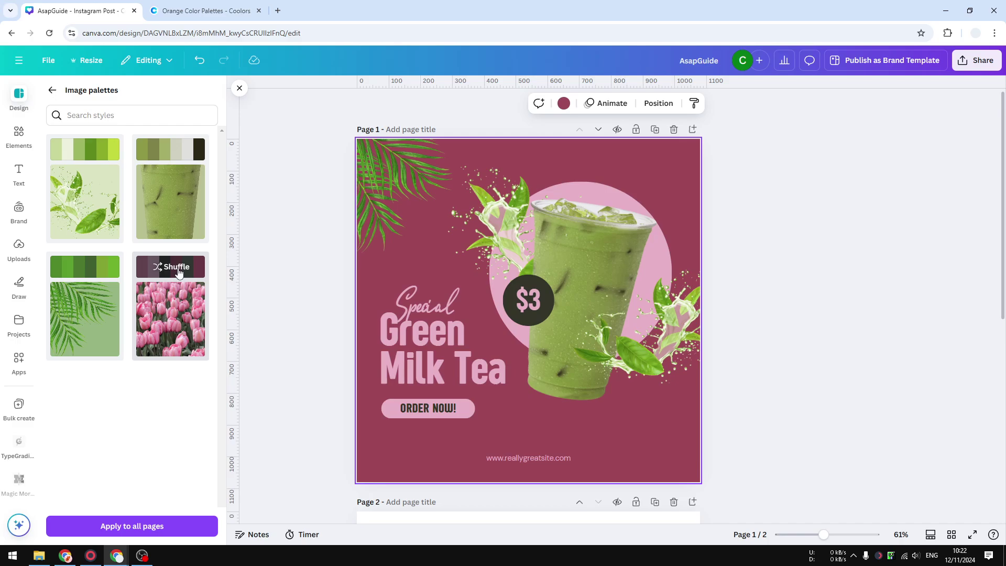
pyautogui.click(181, 271)
pyautogui.click(184, 272)
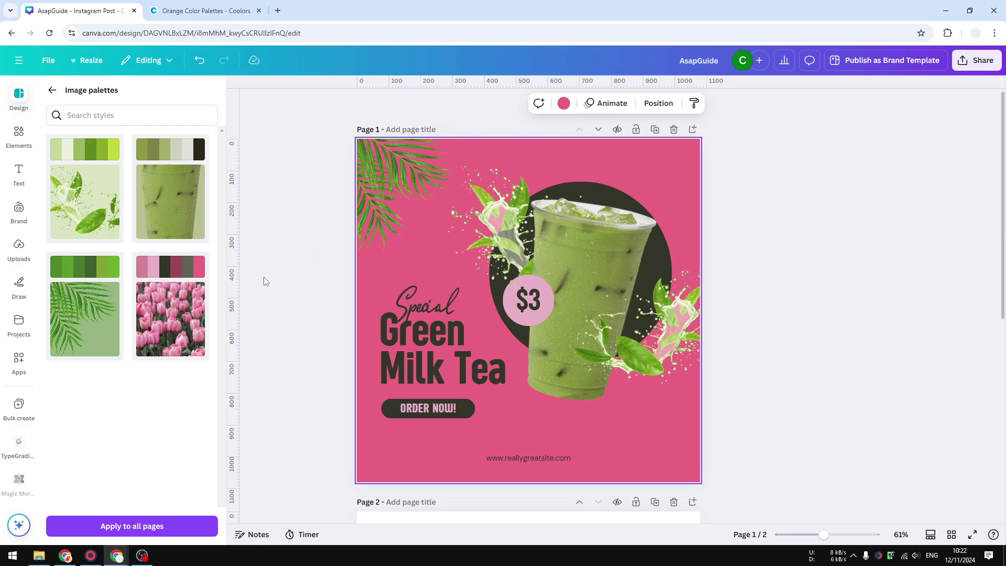
# Recolour page 1 with the AsapGuide brand kit's colour palette.
pyautogui.click(19, 212)
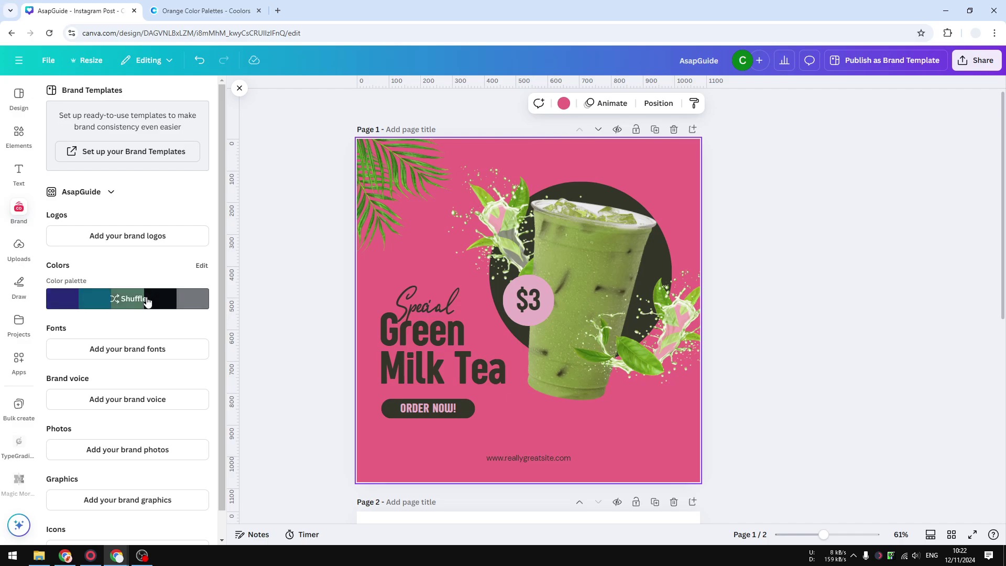
pyautogui.click(158, 301)
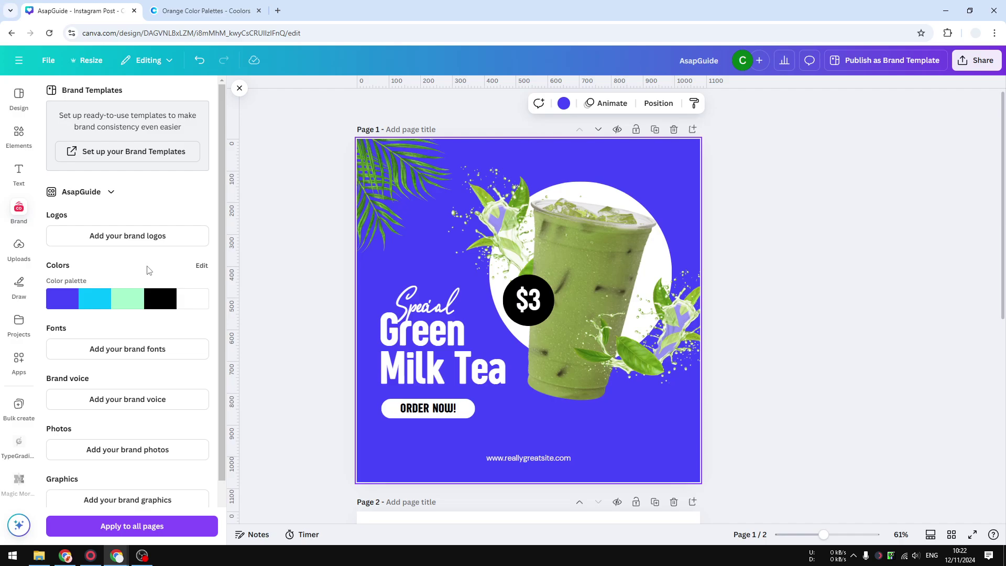
# Go to the brand kits page and create a new brand kit named Orange.
pyautogui.click(19, 60)
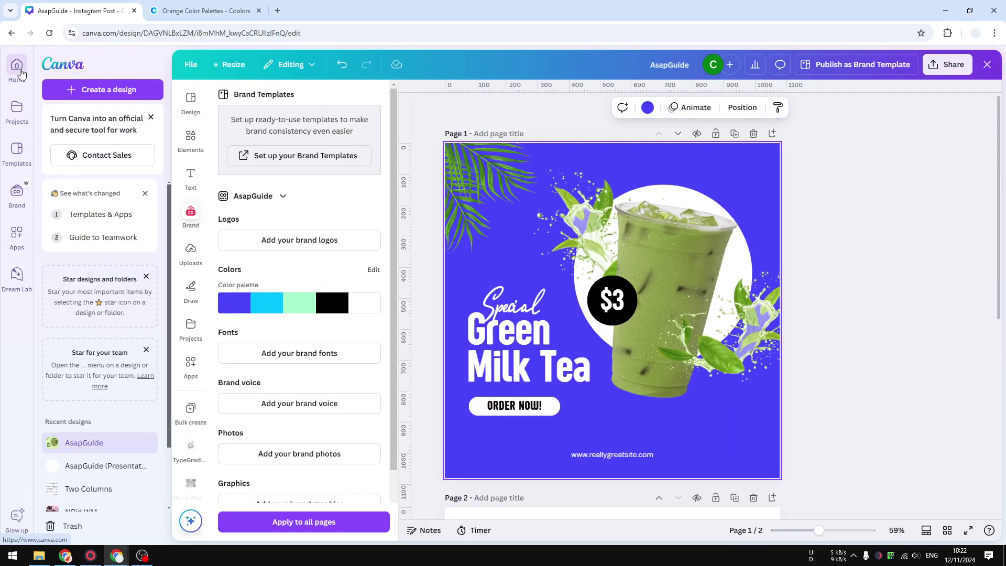
pyautogui.click(17, 194)
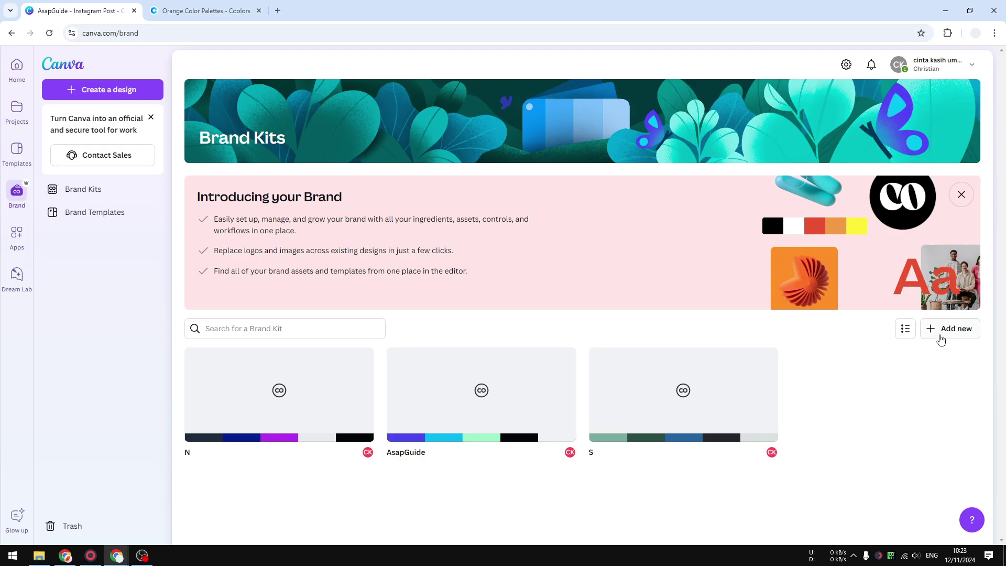
pyautogui.click(941, 330)
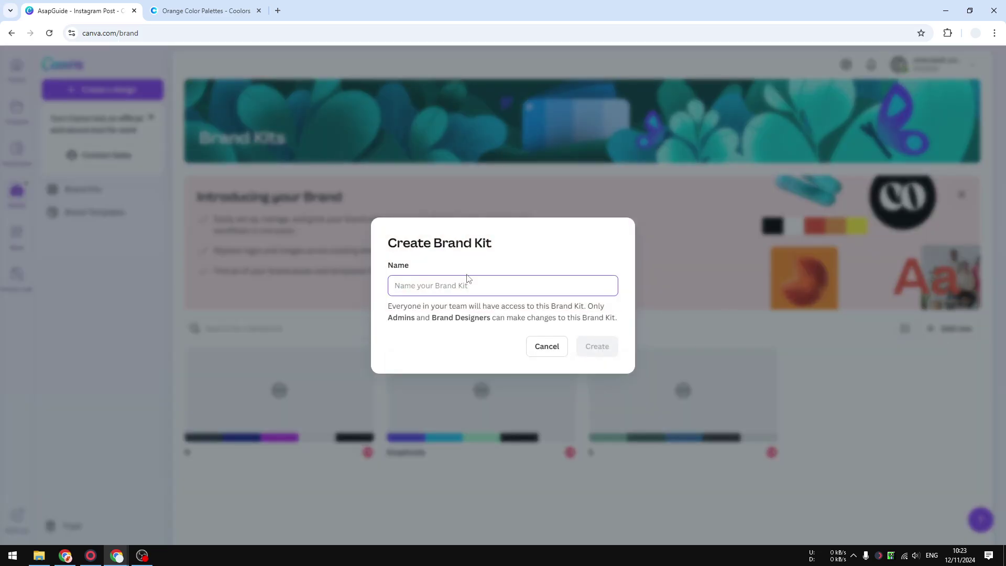
pyautogui.write('Orange')
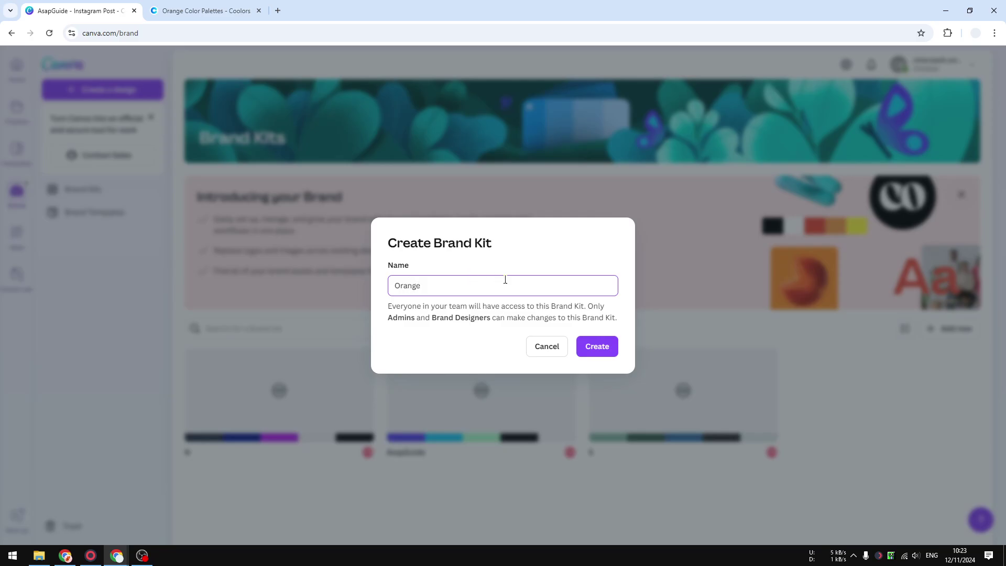
pyautogui.click(602, 350)
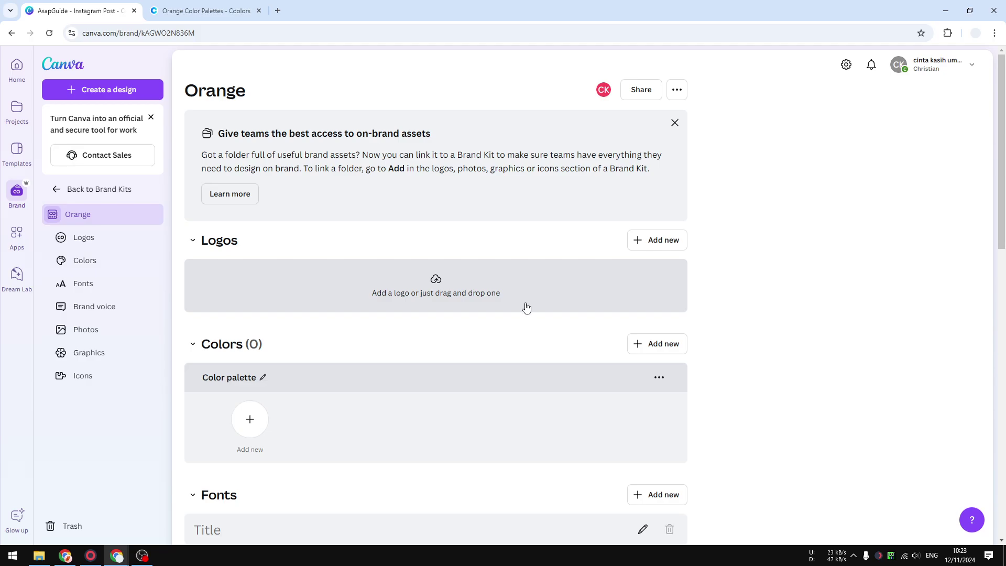
# Look through the Orange brand kit's sections, from logos and colours down to icons.
pyautogui.scroll(-2, 526, 305)
pyautogui.scroll(2, 333, 229)
pyautogui.scroll(-13, 282, 297)
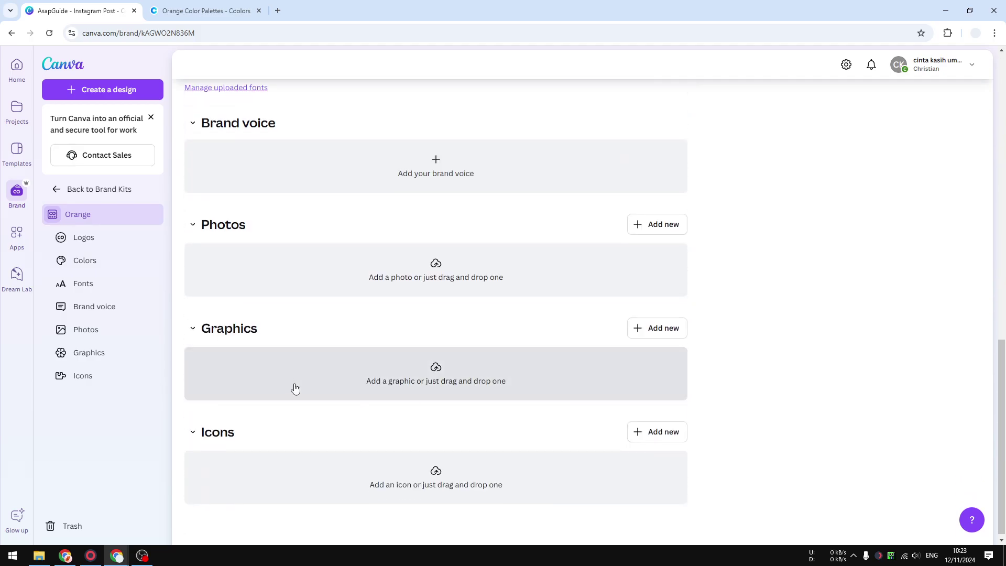
pyautogui.scroll(4, 402, 294)
pyautogui.scroll(6, 406, 336)
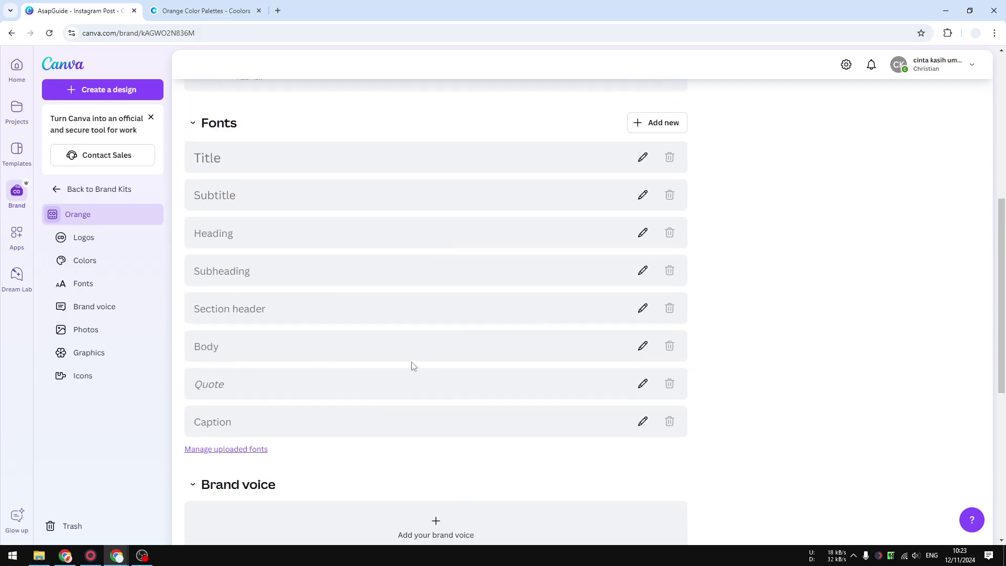
pyautogui.scroll(2, 289, 293)
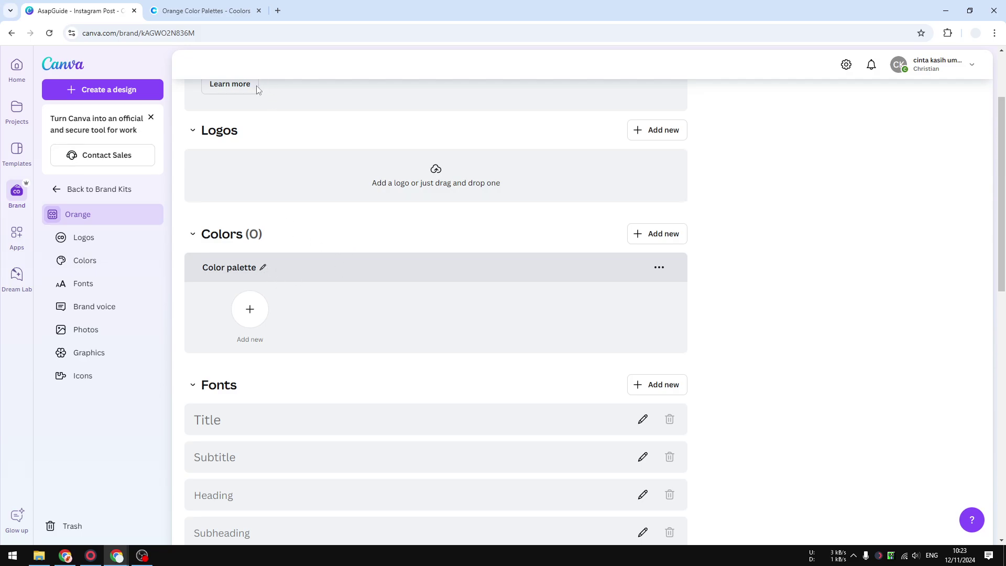
# Browse the orange palettes on Coolors, copy the dark blue 003049, and add it as the Orange brand kit's first colour.
pyautogui.click(234, 6)
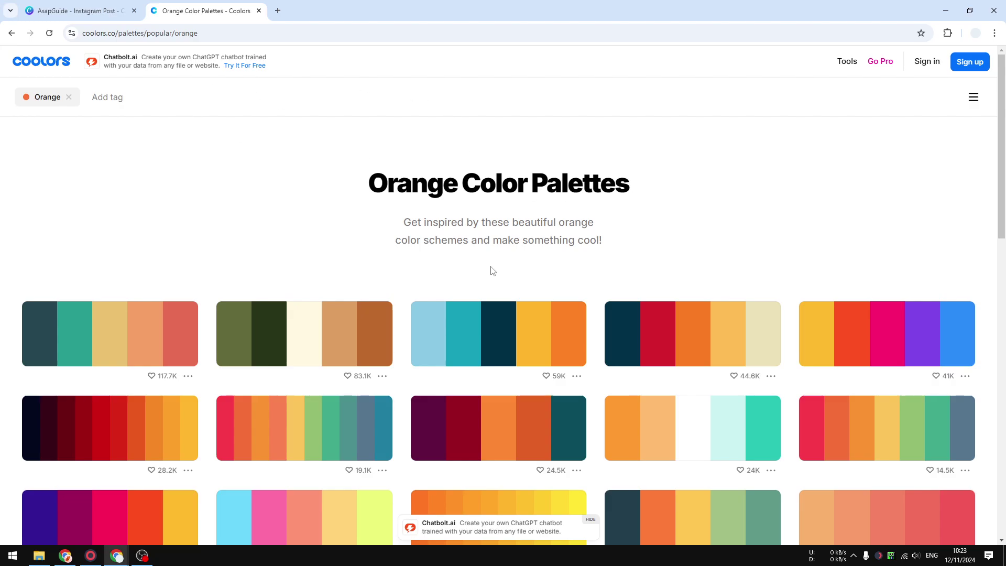
pyautogui.scroll(-5, 546, 290)
pyautogui.scroll(5, 545, 290)
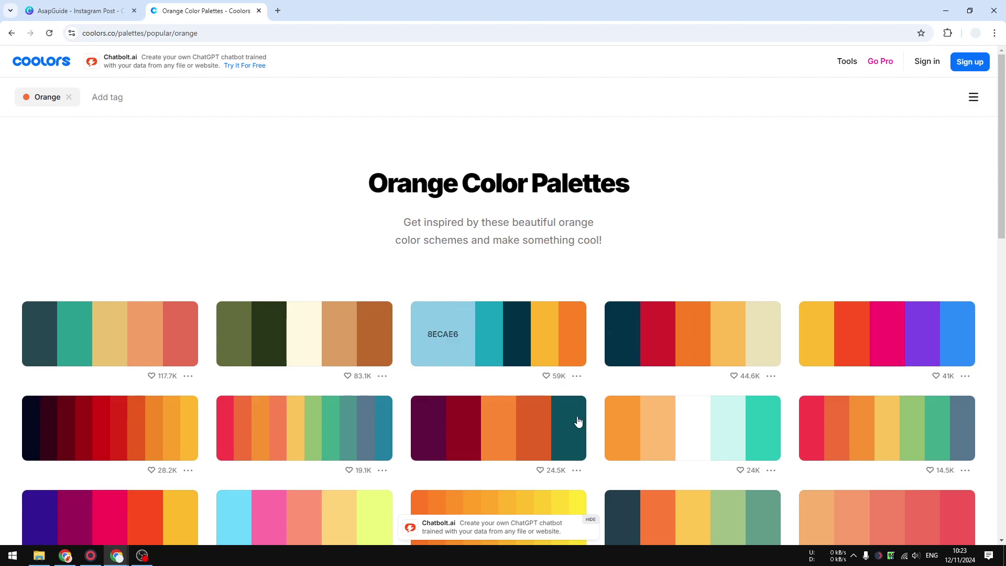
pyautogui.scroll(-4, 527, 415)
pyautogui.scroll(-4, 528, 415)
pyautogui.scroll(8, 643, 387)
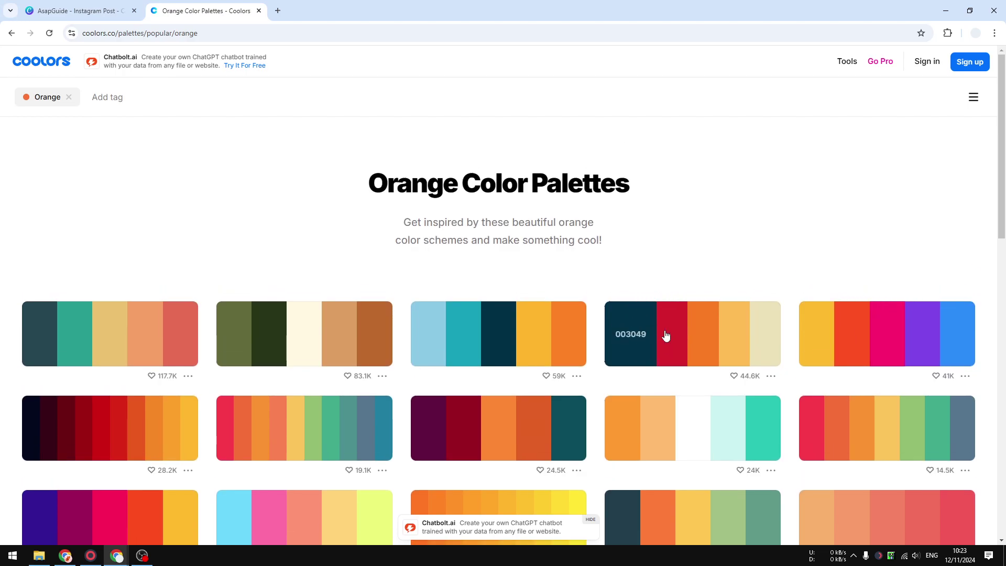
pyautogui.click(627, 338)
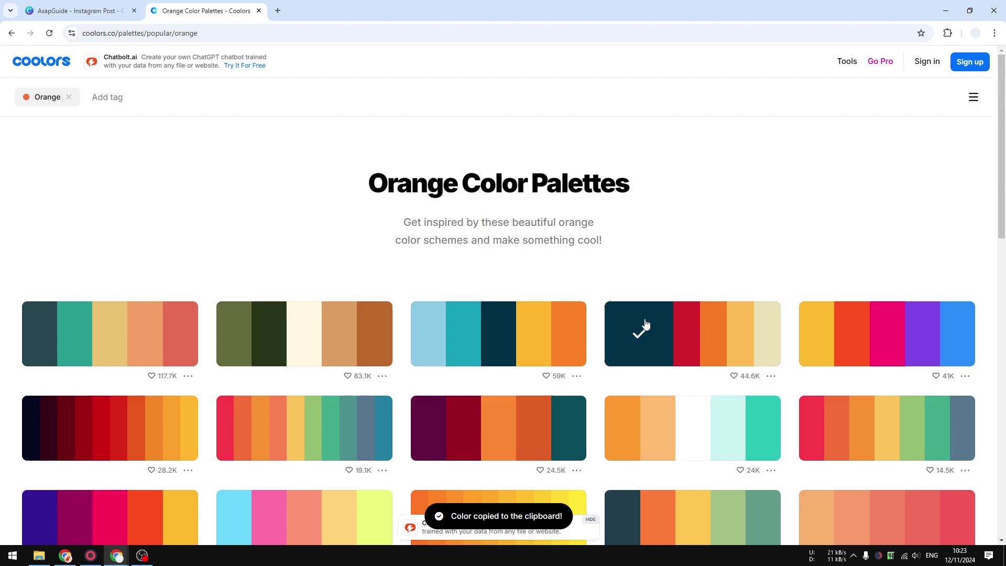
pyautogui.click(134, 4)
pyautogui.click(249, 307)
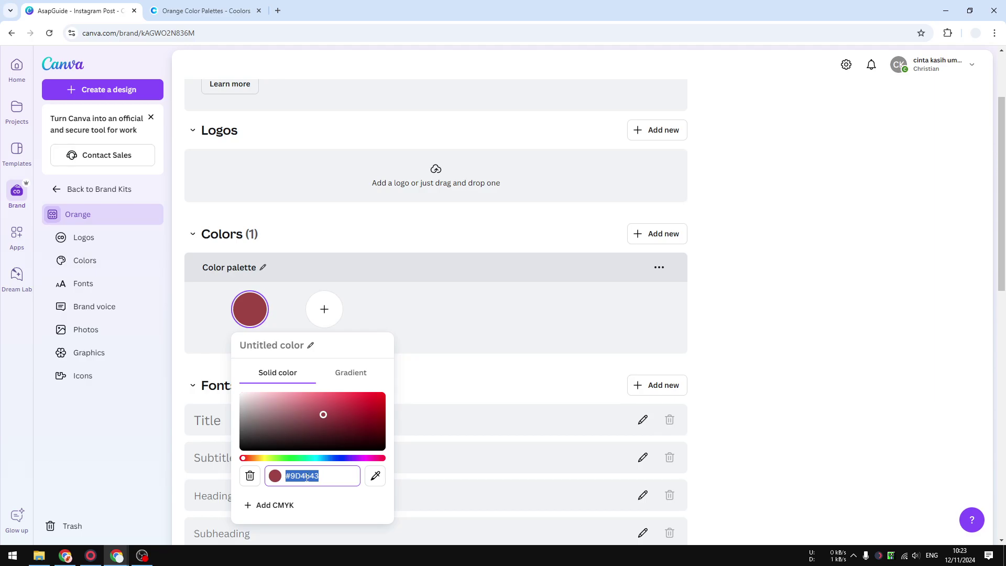
pyautogui.hotkey('ctrl', 'v')
pyautogui.click(300, 263)
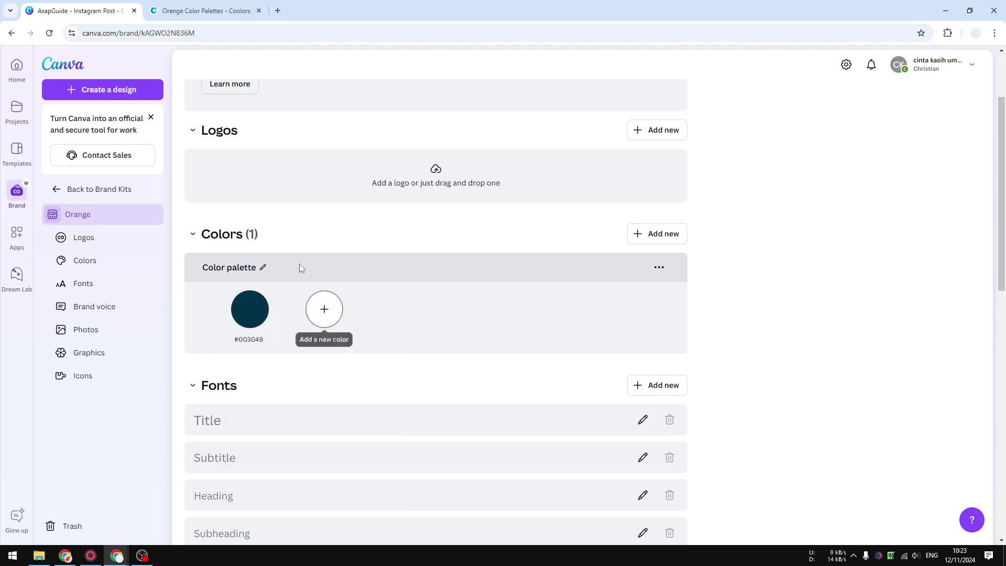
# Copy the red from the same Coolors palette and add it to the brand kit's colour palette as #D62828.
pyautogui.click(213, 7)
pyautogui.click(652, 341)
pyautogui.click(79, 10)
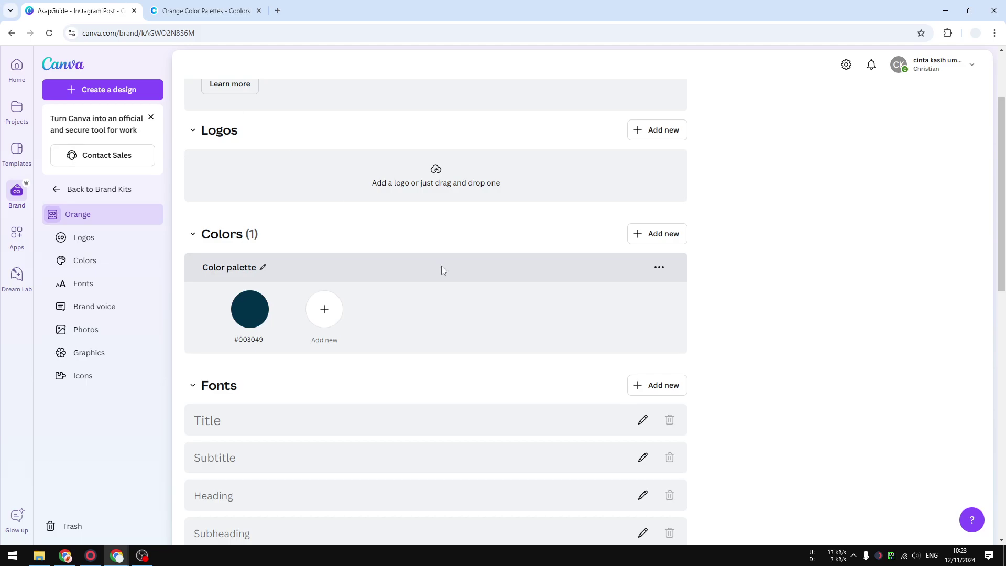
pyautogui.click(330, 311)
pyautogui.hotkey('ctrl', 'v')
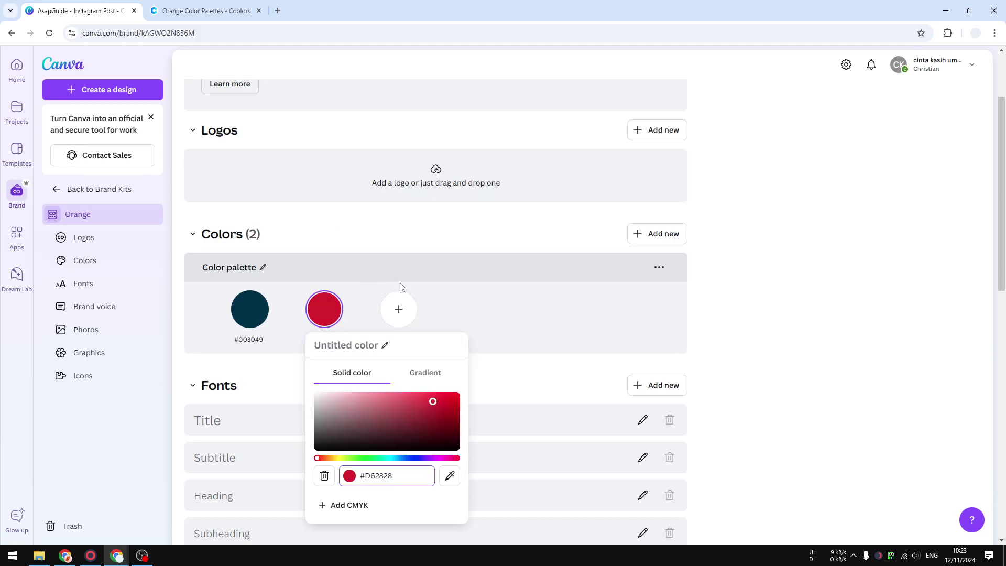
# Copy the orange from the same Coolors palette and add it to the brand kit's colour palette as #F77F00.
pyautogui.click(205, 10)
pyautogui.click(681, 337)
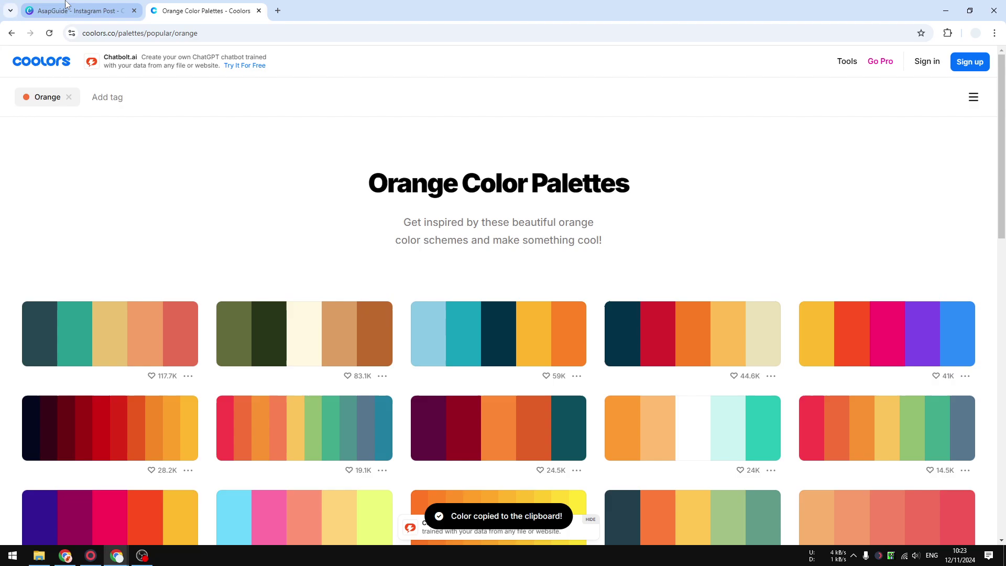
pyautogui.click(66, 6)
pyautogui.click(399, 310)
pyautogui.click(400, 311)
pyautogui.hotkey('ctrl', 'v')
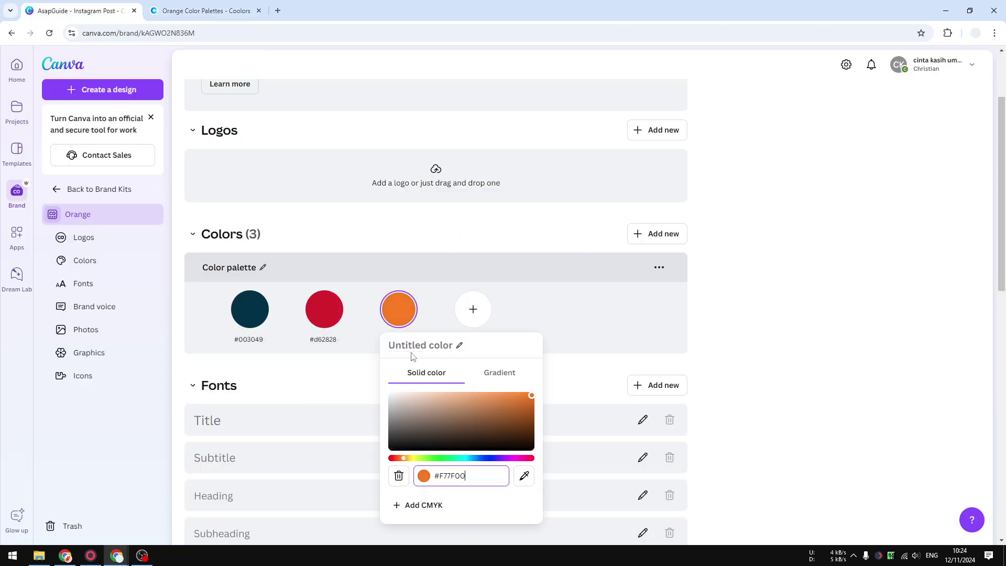
# Copy the yellow-orange from the same Coolors palette and add it to the brand kit's colour palette as #FCBF49.
pyautogui.click(202, 10)
pyautogui.click(720, 335)
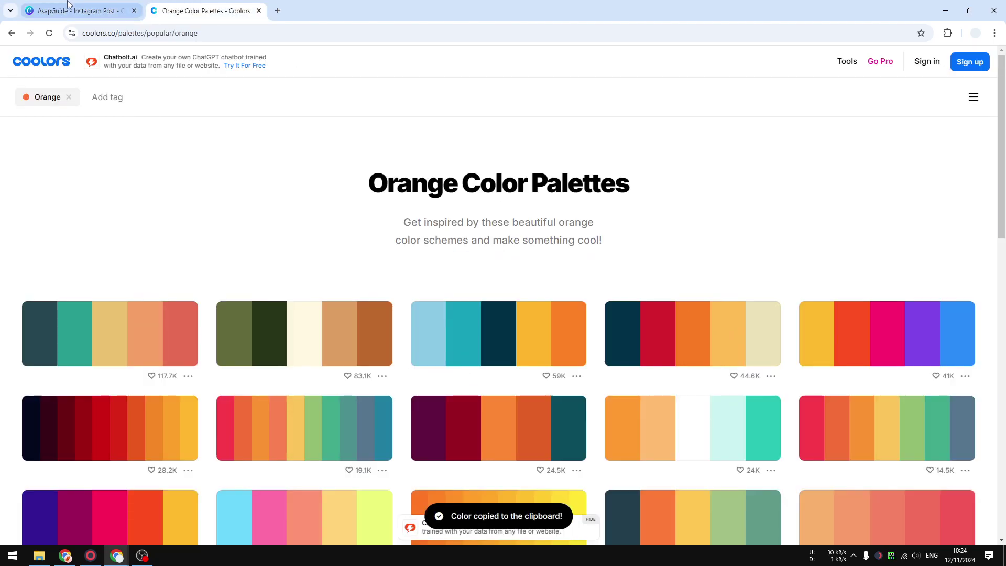
pyautogui.click(67, 5)
pyautogui.click(474, 314)
pyautogui.click(474, 313)
pyautogui.hotkey('ctrl', 'v')
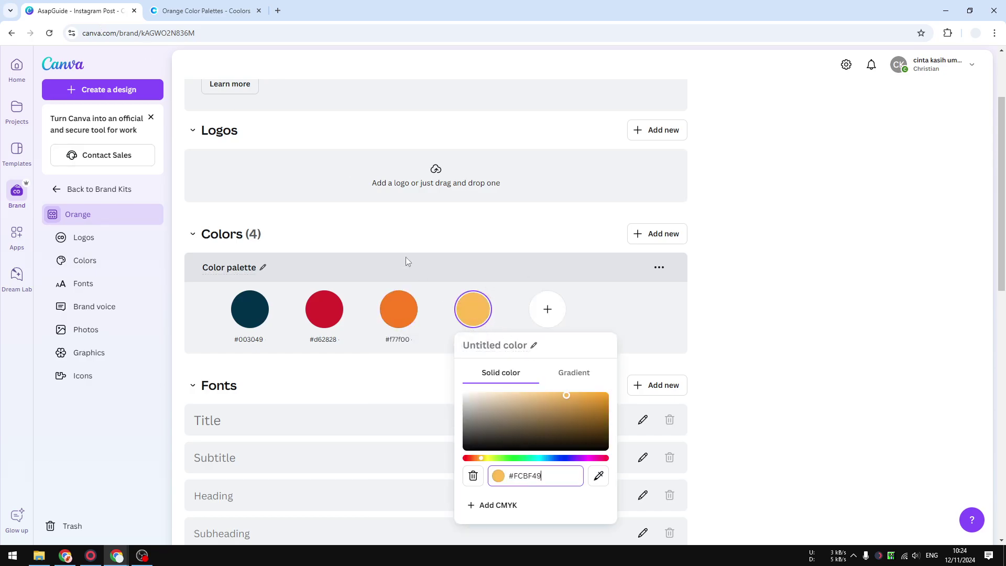
# Copy the cream colour from the same Coolors palette, add it to the brand kit as #EAE2B7, and close the colour picker.
pyautogui.click(202, 10)
pyautogui.click(765, 334)
pyautogui.click(31, 7)
pyautogui.click(547, 309)
pyautogui.click(547, 310)
pyautogui.hotkey('ctrl', 'v')
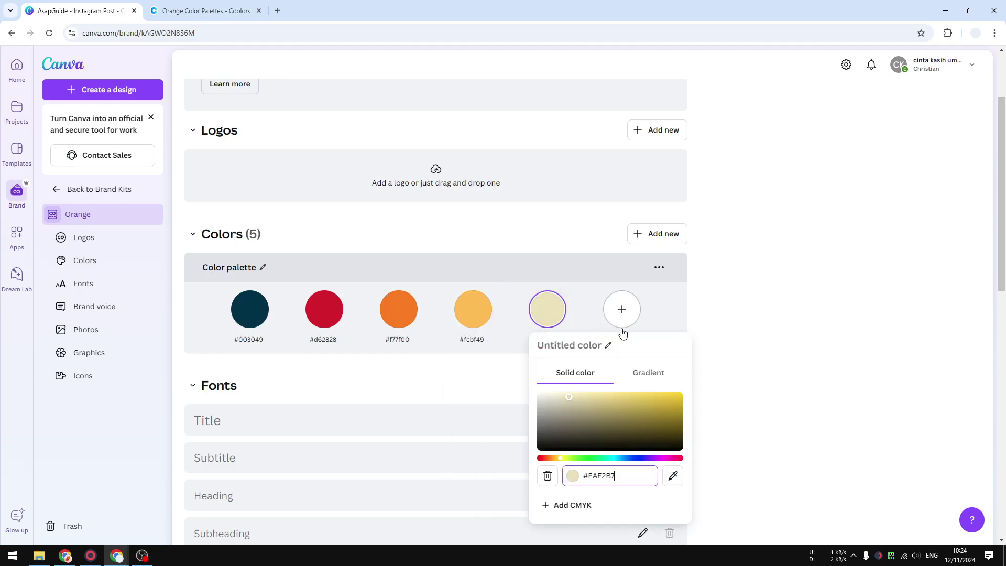
pyautogui.click(787, 337)
pyautogui.scroll(-10, 792, 336)
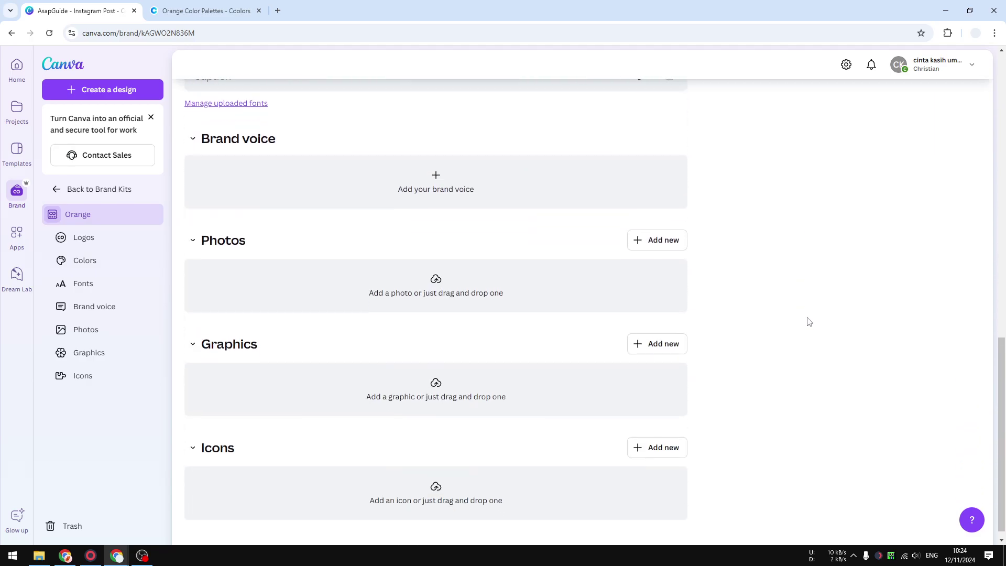
# Leave the Orange brand kit for the home page and open the AsapGuide Instagram post design.
pyautogui.scroll(7, 809, 322)
pyautogui.scroll(6, 833, 320)
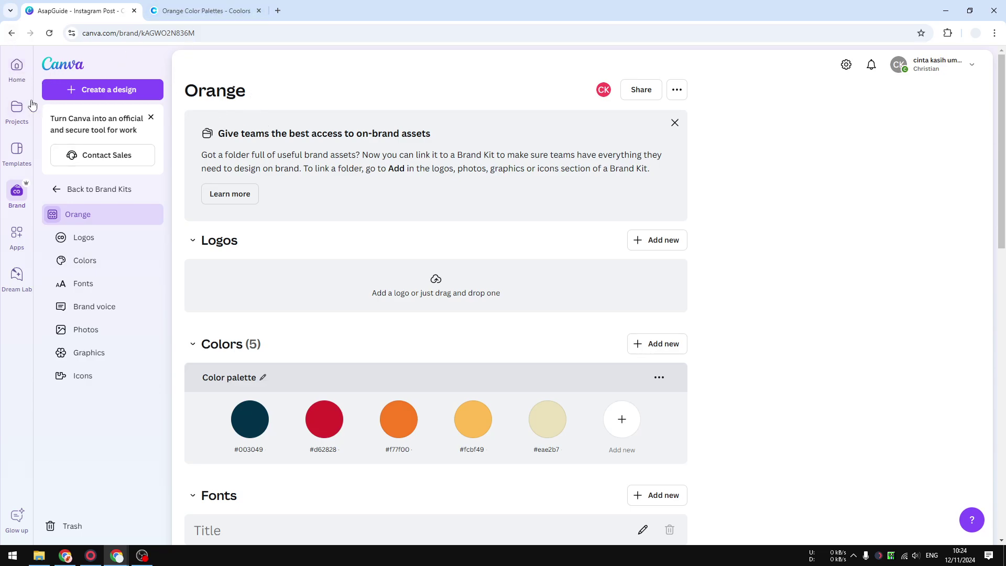
pyautogui.click(18, 68)
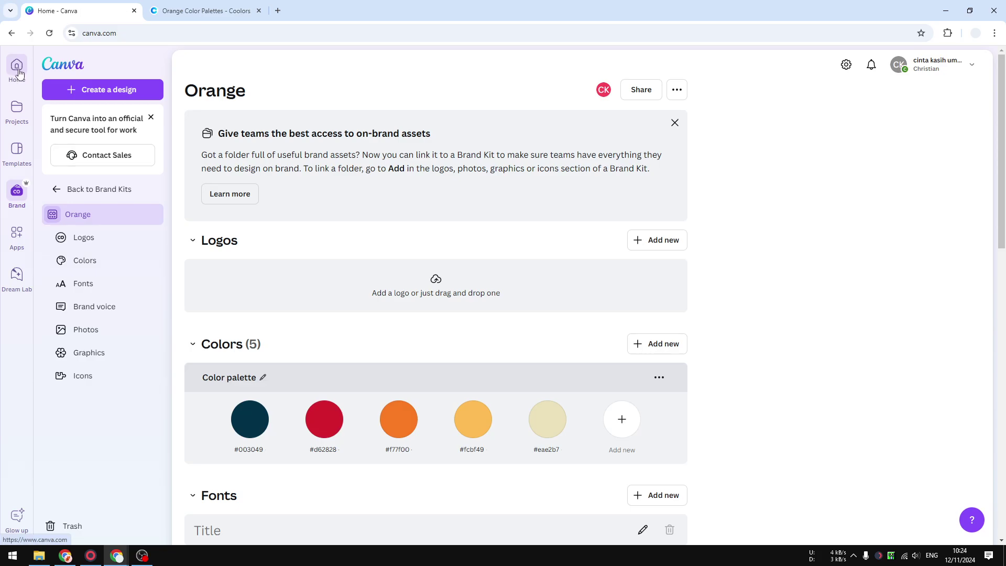
pyautogui.click(268, 352)
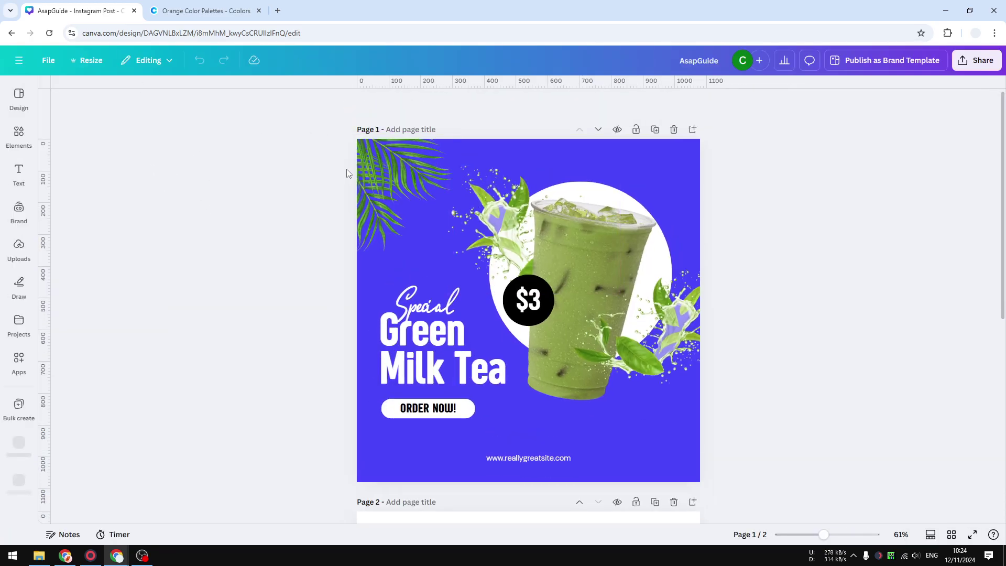
# Switch the design's active brand kit from AsapGuide to Orange.
pyautogui.click(19, 211)
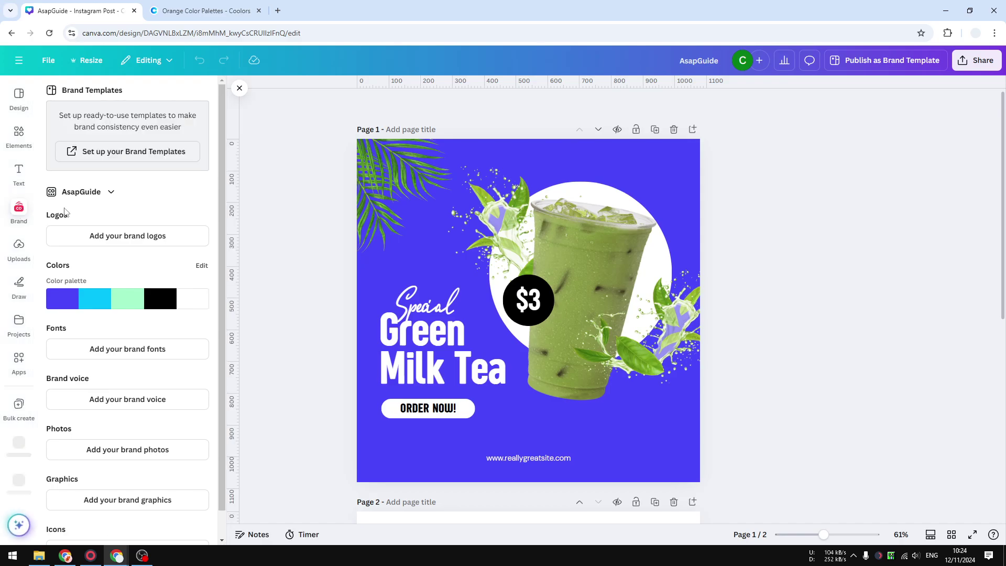
pyautogui.click(86, 194)
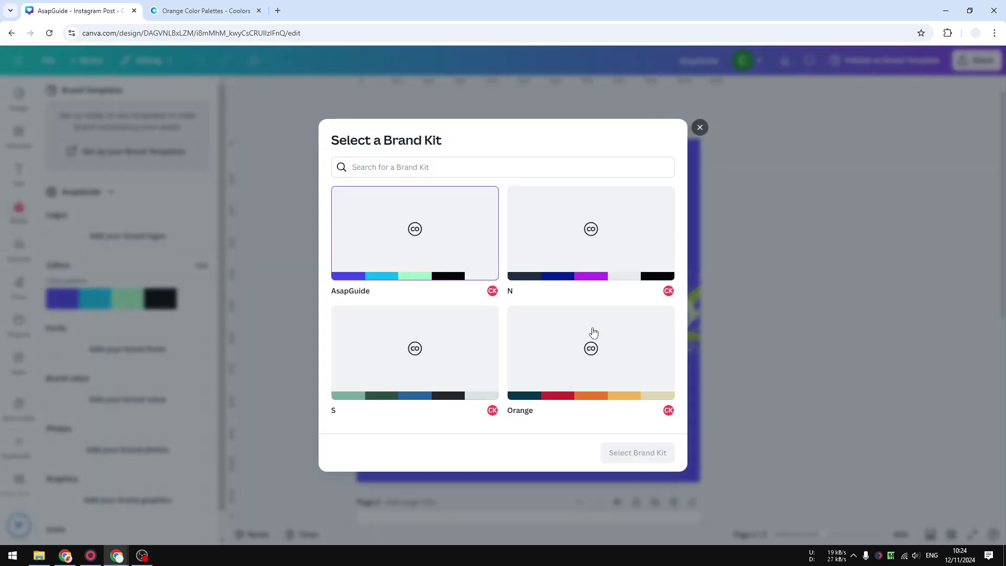
pyautogui.click(563, 345)
pyautogui.click(629, 453)
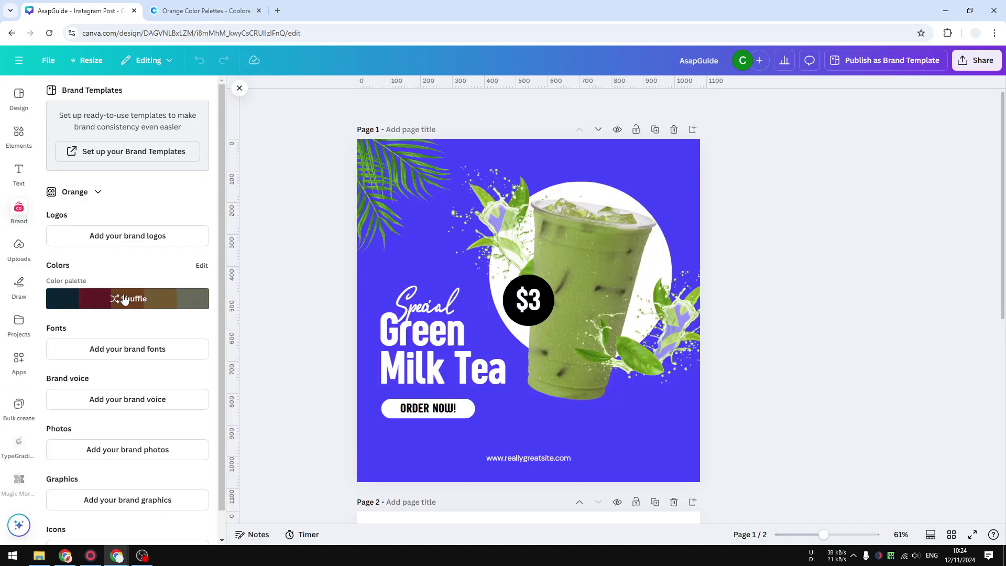
# Shuffle the Orange brand palette on page 1 until the background is orange with a dark blue circle behind the cup, and deselect the page.
pyautogui.click(124, 299)
pyautogui.click(124, 299)
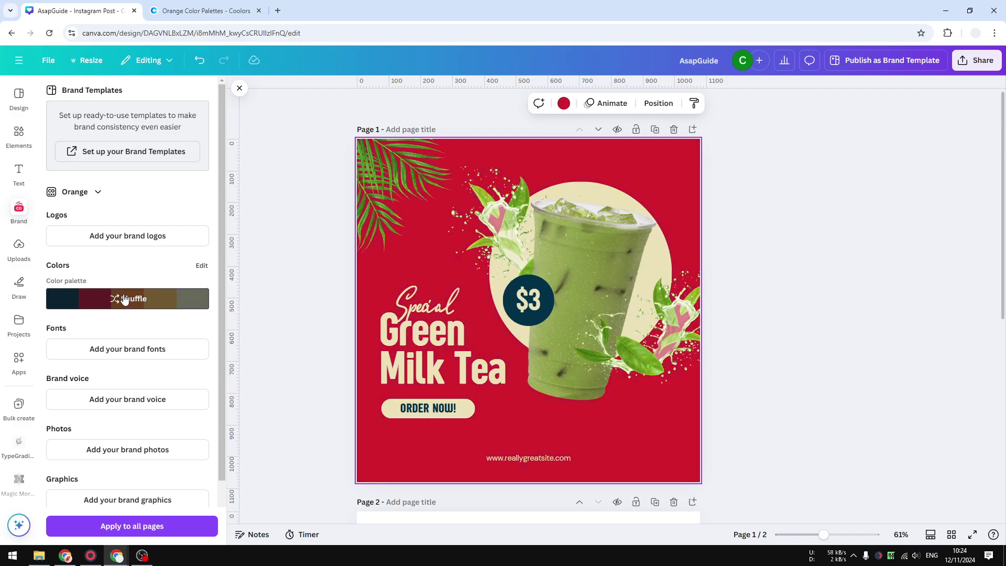
pyautogui.click(124, 299)
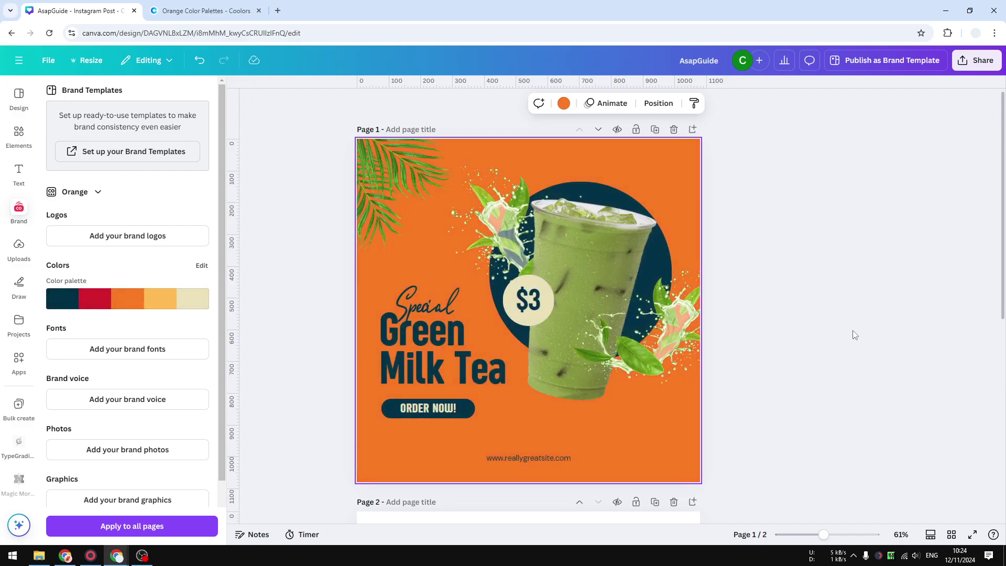
pyautogui.click(836, 330)
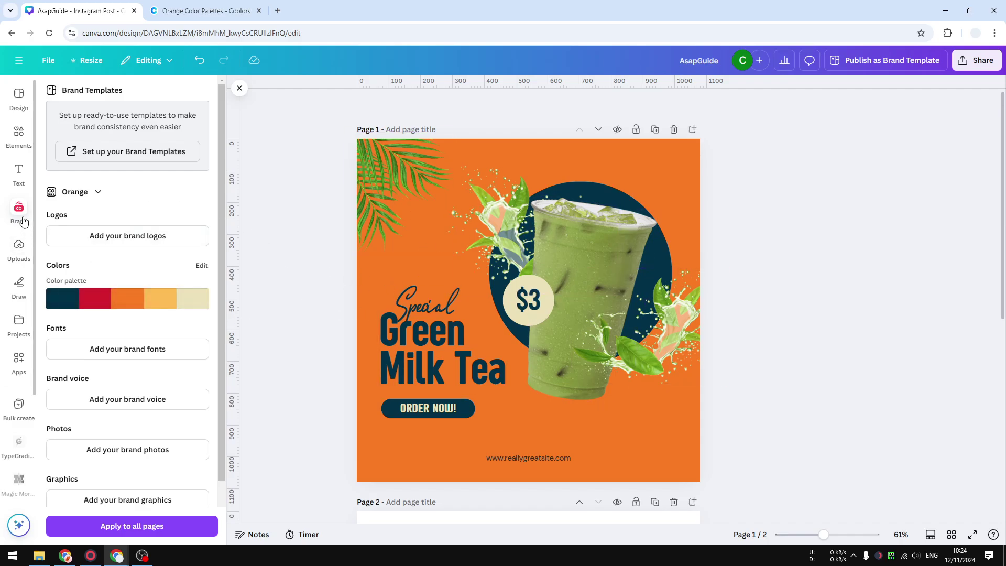
pyautogui.moveTo(148, 310)
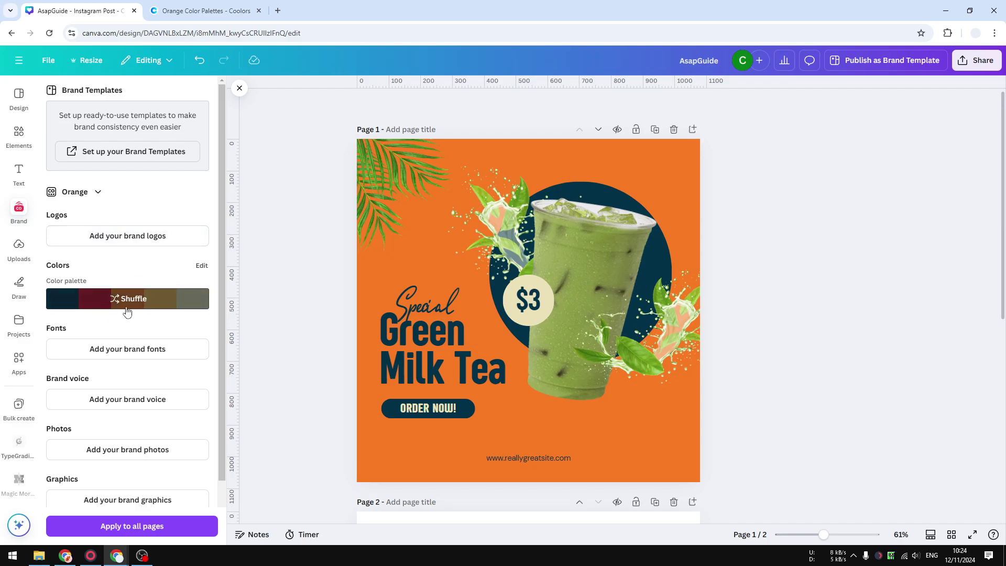